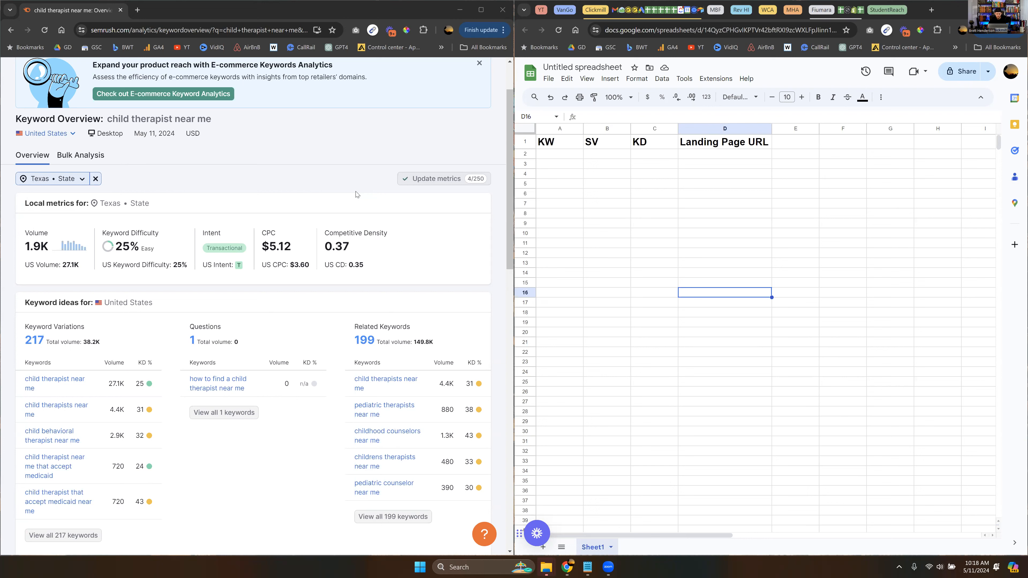
pyautogui.click(558, 145)
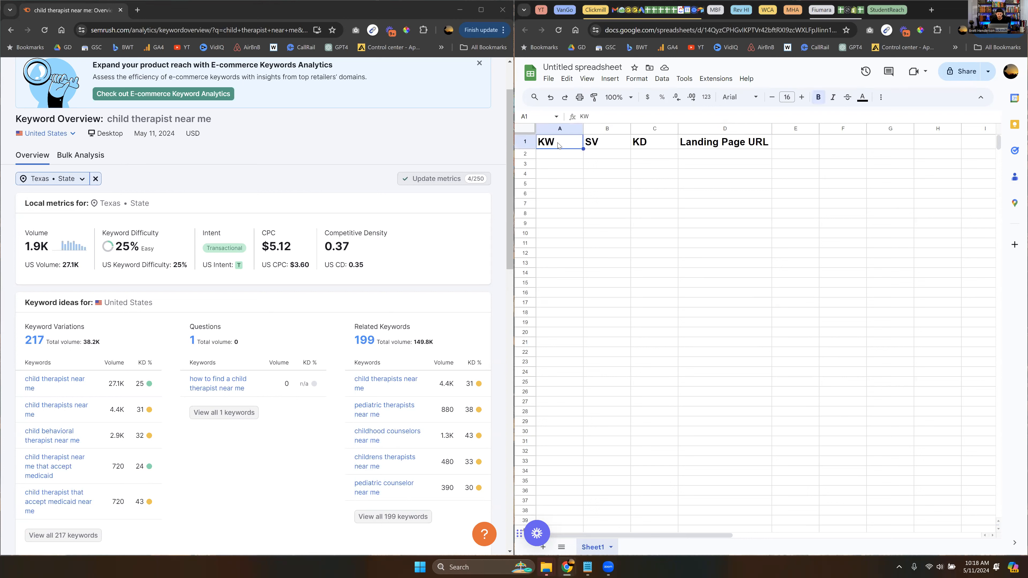
pyautogui.click(593, 146)
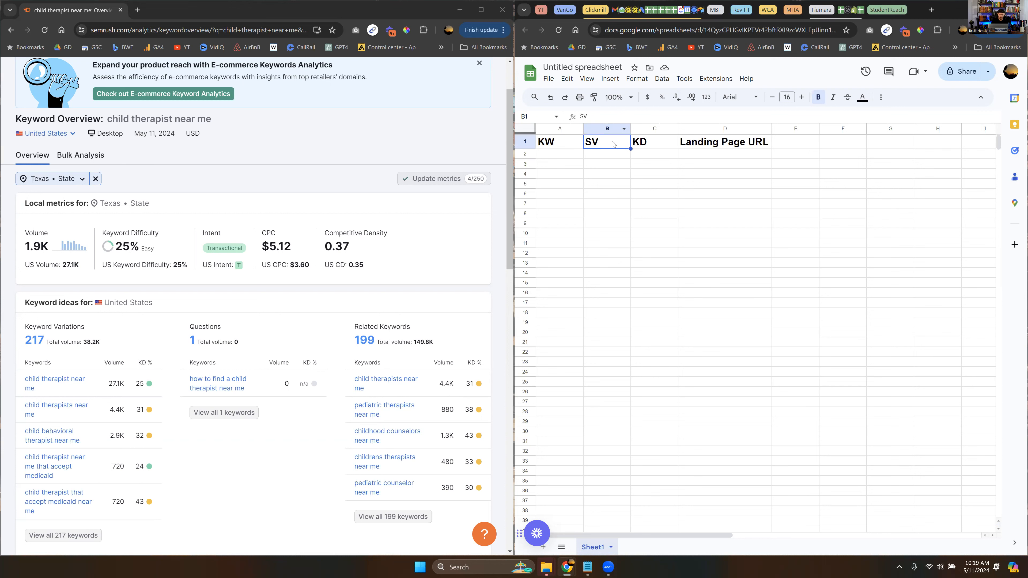
pyautogui.click(668, 148)
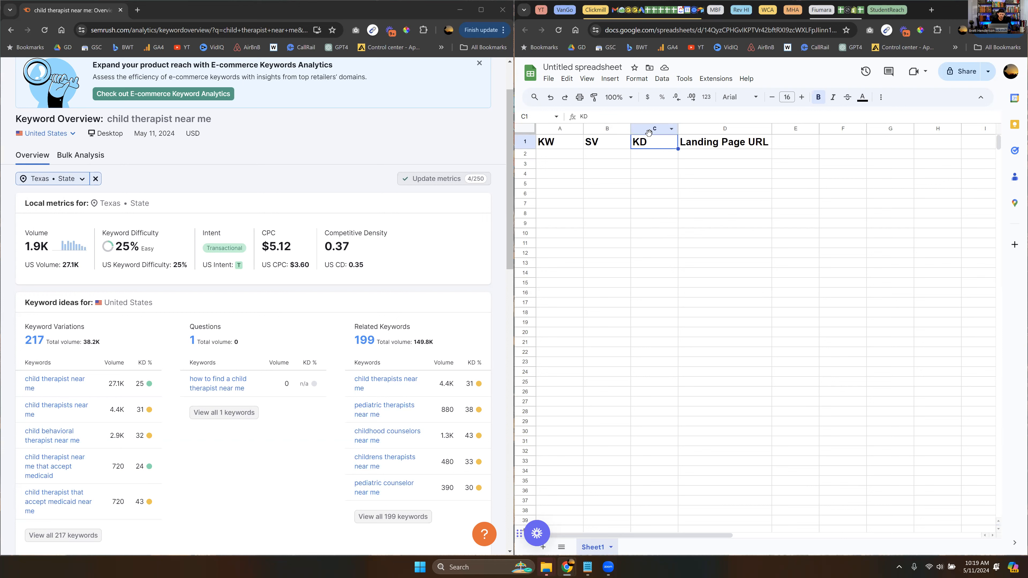
# - Insert a column to the right of the KD column and enter the header "CPC" in D1
pyautogui.rightClick(639, 133)
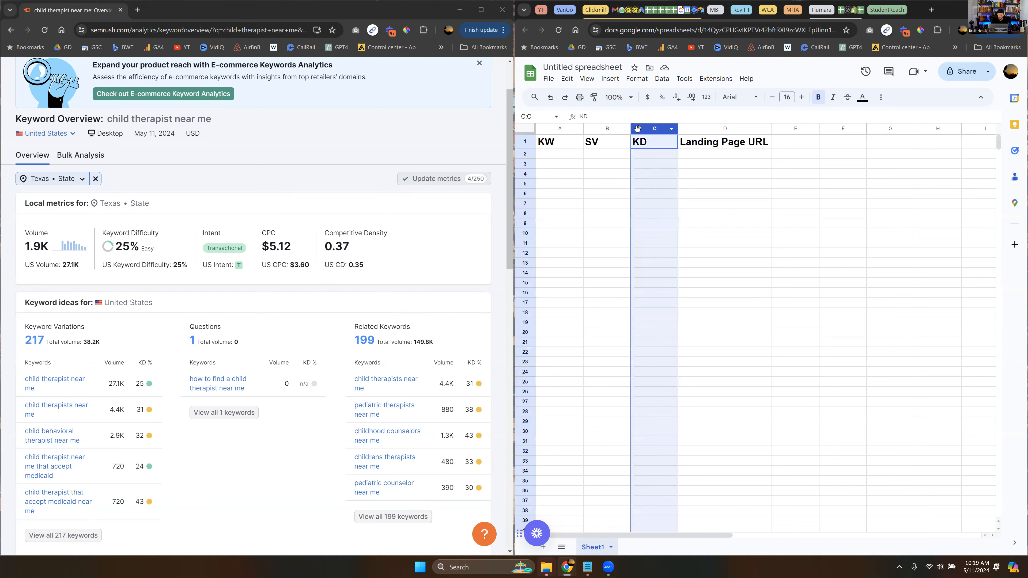
pyautogui.click(594, 213)
pyautogui.rightClick(641, 130)
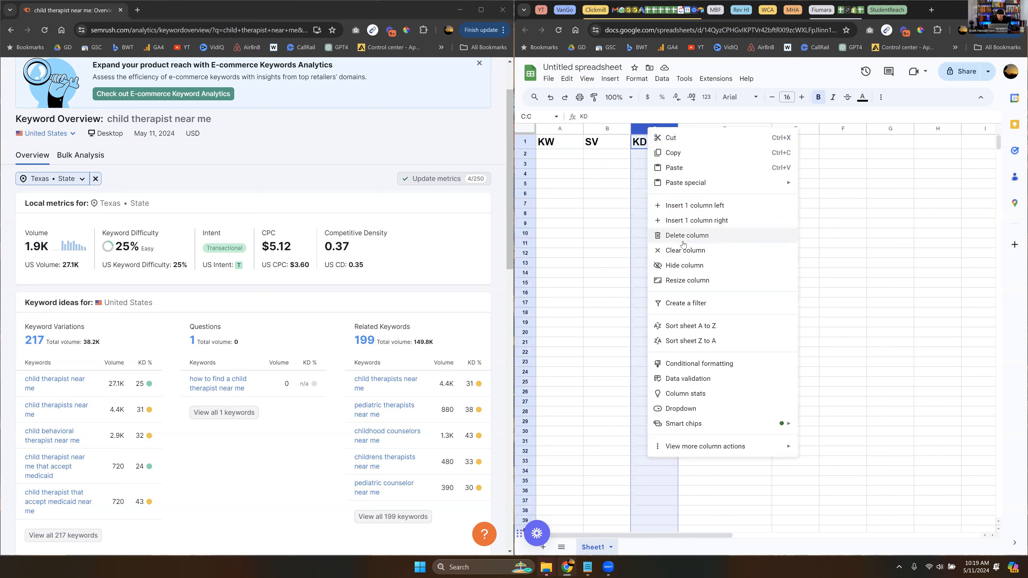
pyautogui.click(682, 222)
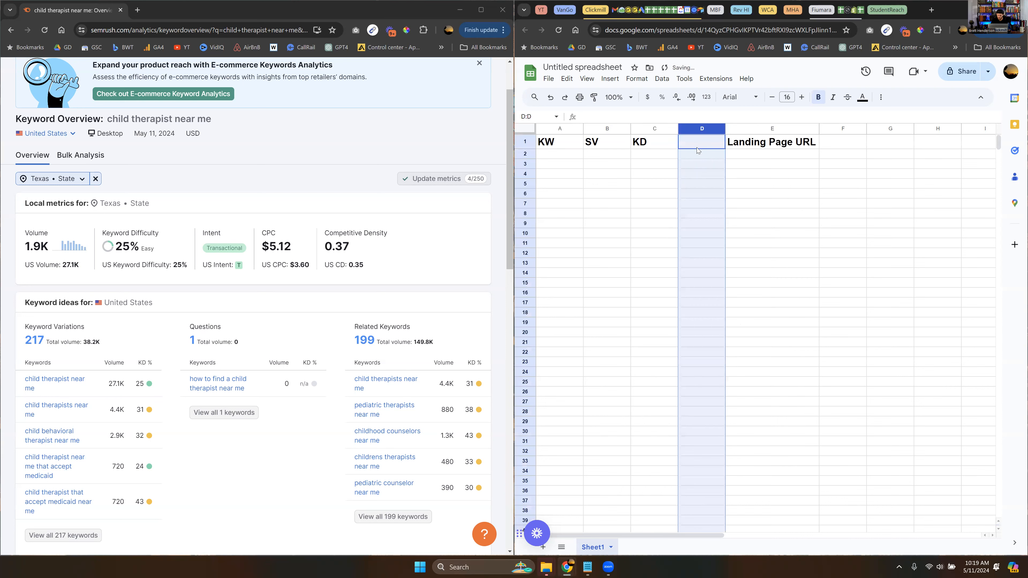
pyautogui.doubleClick(699, 139)
pyautogui.write('CPC')
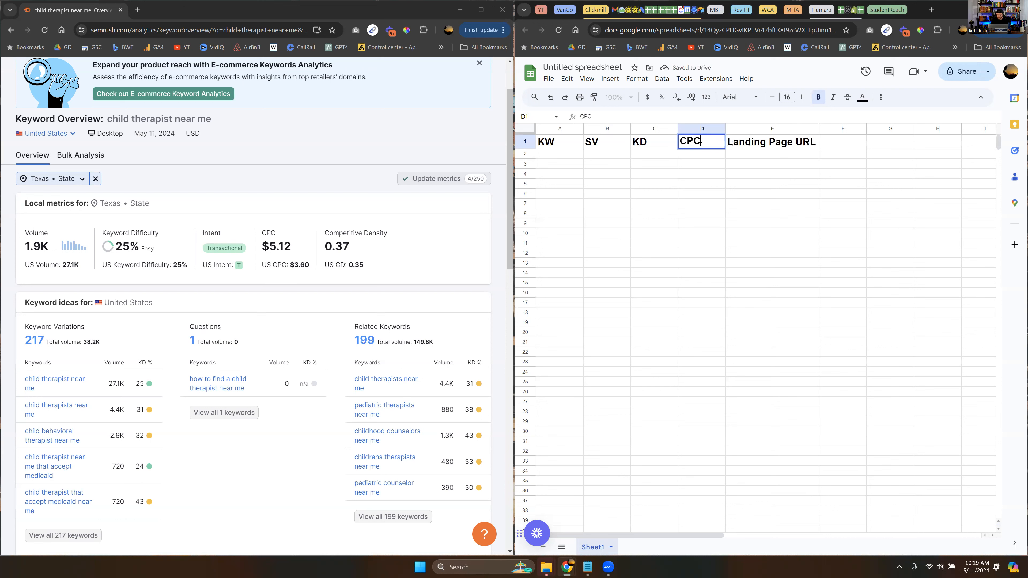
pyautogui.click(701, 223)
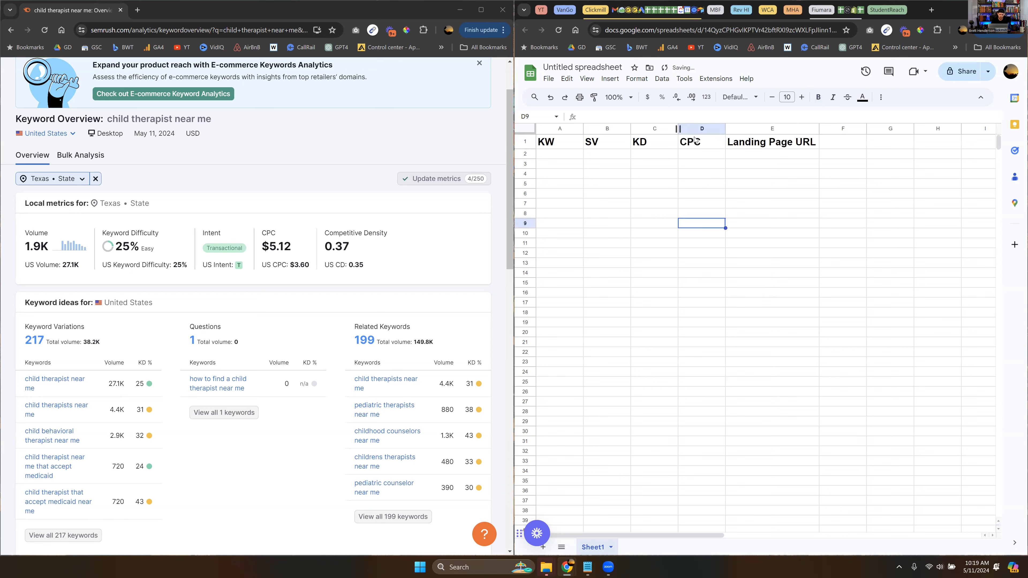
pyautogui.click(689, 144)
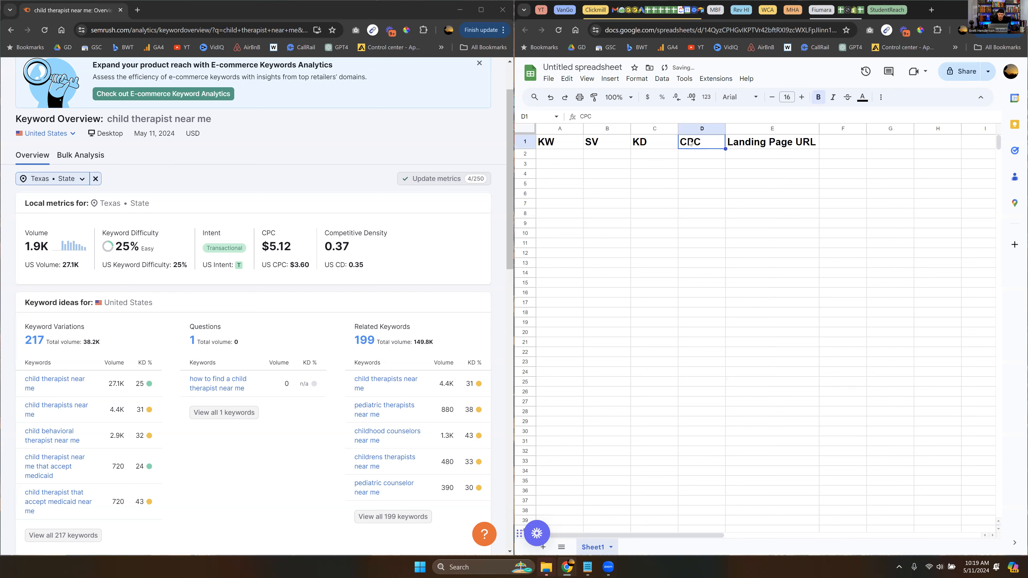
pyautogui.click(756, 146)
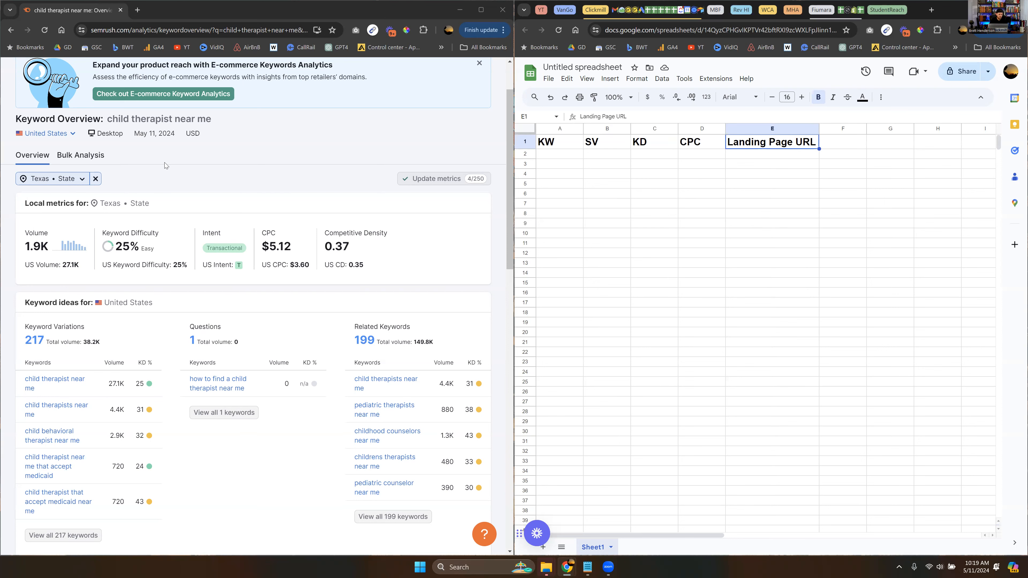
# - Copy the keyword "child therapist near me" from the Keyword Overview heading into cell A2, widening column A to fit it
pyautogui.scroll(2, 164, 164)
pyautogui.moveTo(212, 186); pyautogui.dragTo(109, 184)
pyautogui.hotkey('ctrl', 'c')
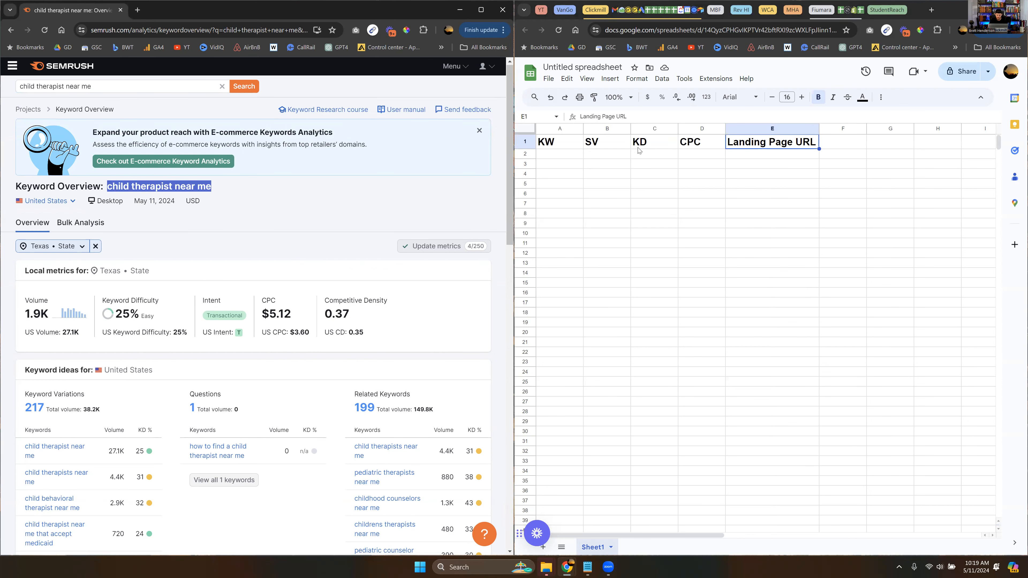
pyautogui.moveTo(582, 129); pyautogui.dragTo(668, 128)
pyautogui.click(571, 157)
pyautogui.hotkey('ctrl', 'v')
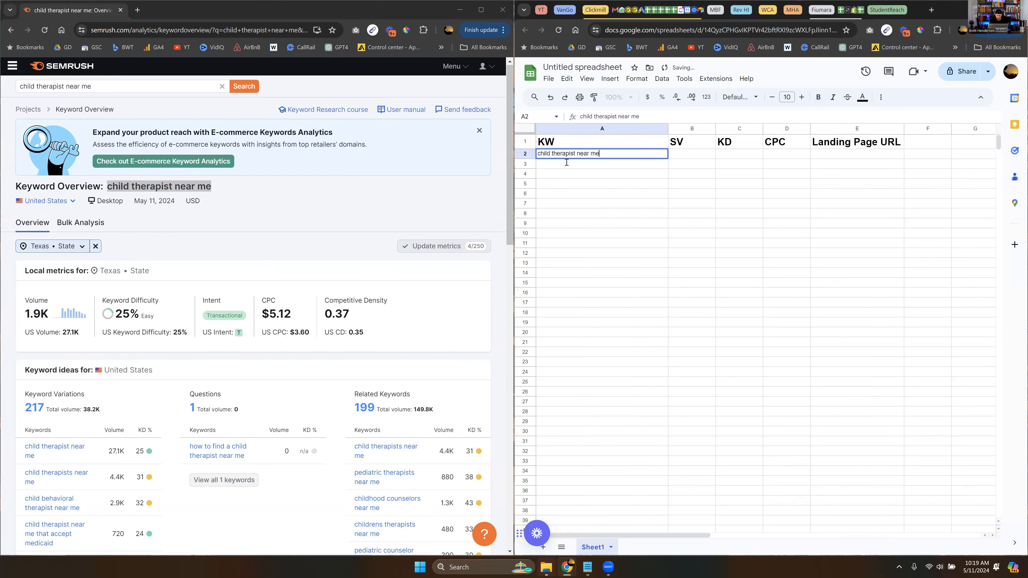
# - Enter 1,900 as the search volume for the keyword in B2
pyautogui.doubleClick(697, 154)
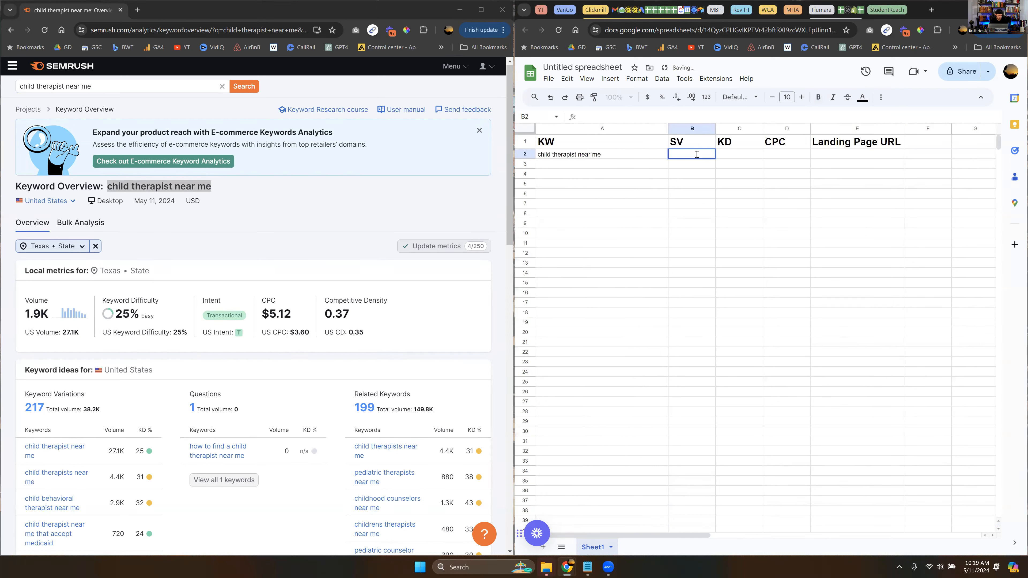
pyautogui.write('1.900')
pyautogui.click(675, 154)
pyautogui.press('BackSpace')
pyautogui.write(',900')
# - Enter a keyword difficulty of 25 in C2 and a CPC of 5.12 in D2
pyautogui.doubleClick(748, 155)
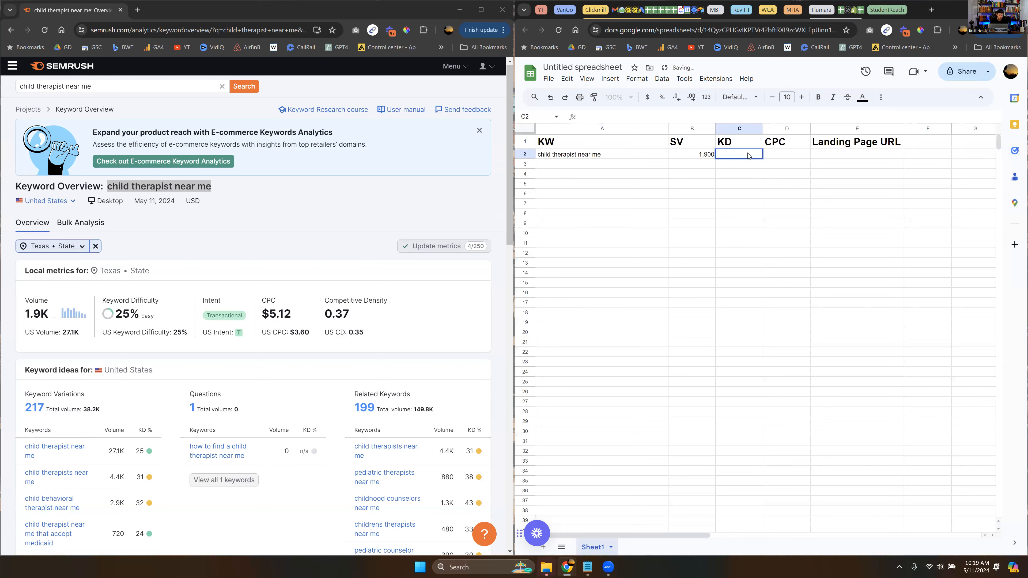
pyautogui.write('25')
pyautogui.click(784, 156)
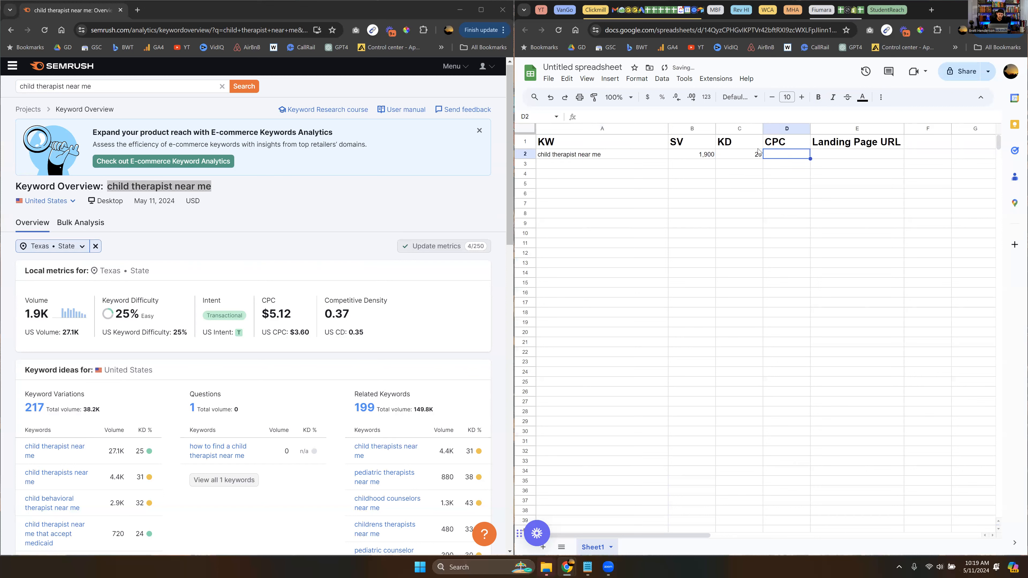
pyautogui.doubleClick(803, 157)
pyautogui.write('5.12')
pyautogui.click(751, 246)
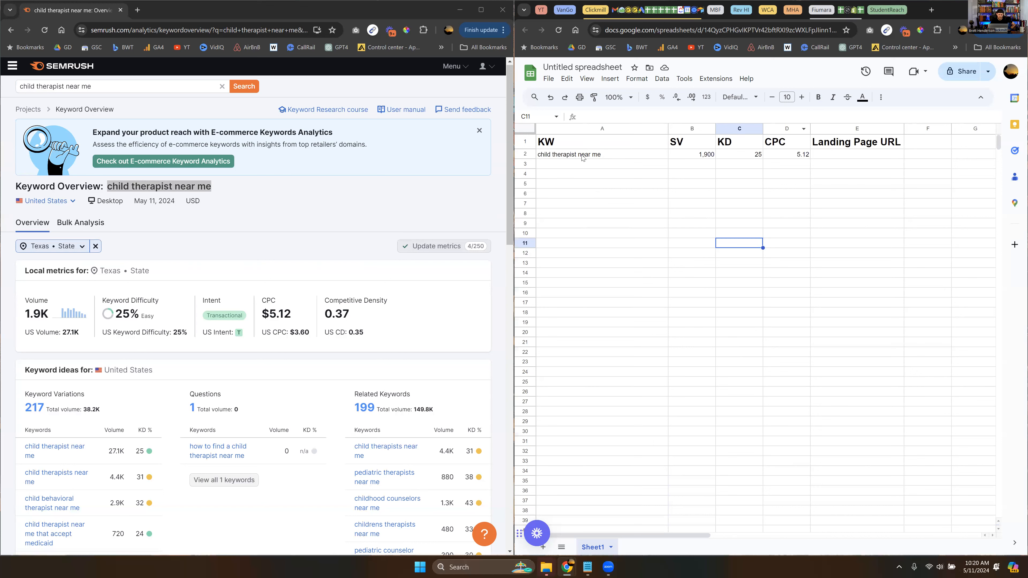
# - Change the Semrush keyword query to the plural "child therapists near me" and run the search
pyautogui.click(107, 86)
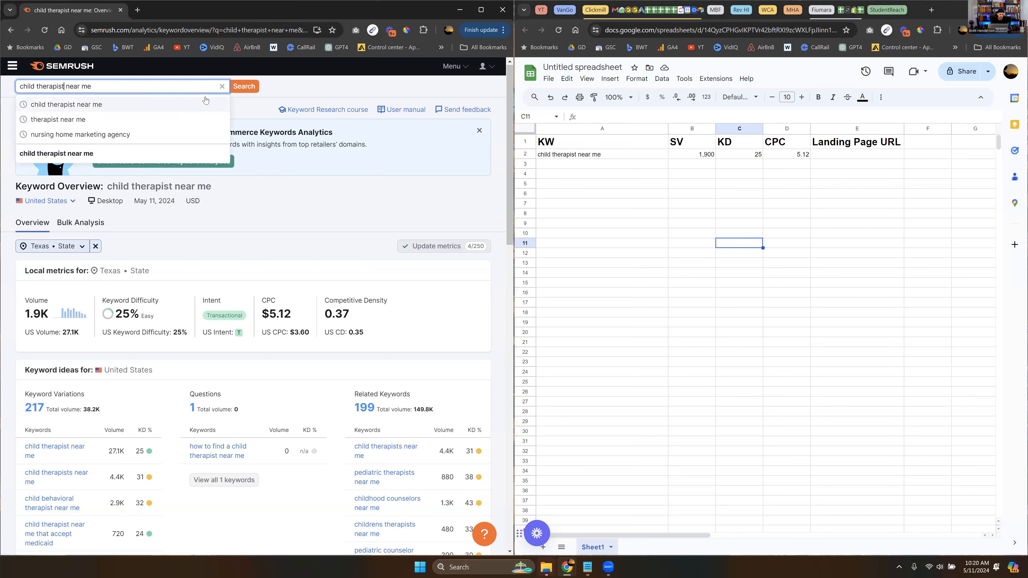
pyautogui.write('s')
pyautogui.click(180, 87)
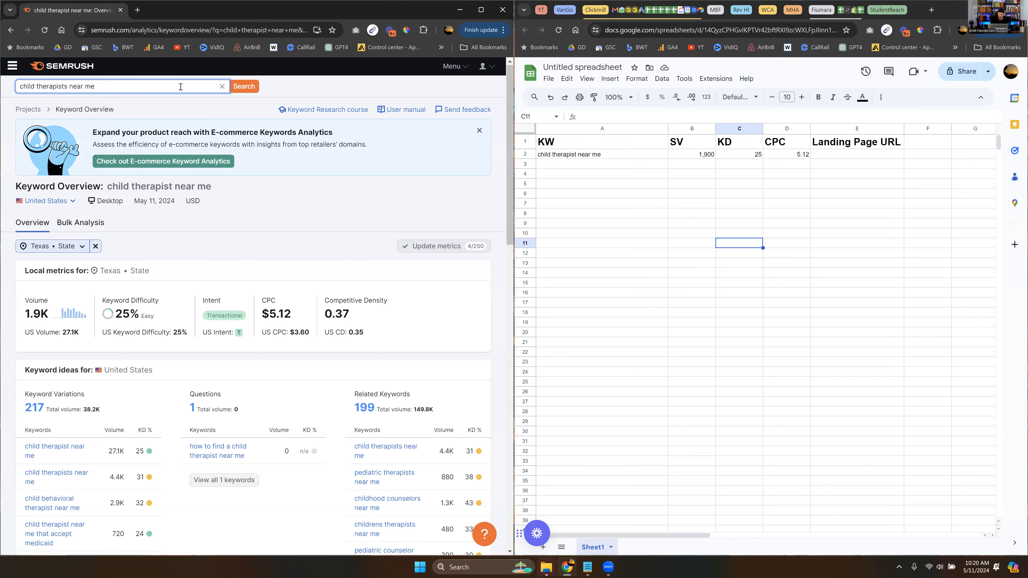
pyautogui.press('Return')
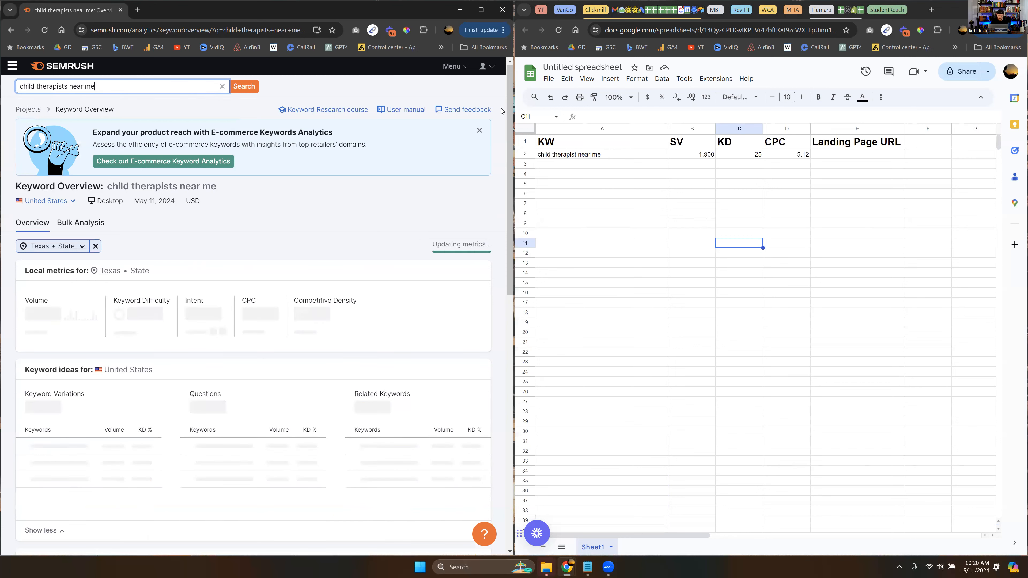
# - Copy the keyword text from A2 in the spreadsheet into the Landing Page URL cell E2
pyautogui.click(608, 155)
pyautogui.doubleClick(608, 154)
pyautogui.hotkey('ctrl', 'a')
pyautogui.hotkey('ctrl', 'c')
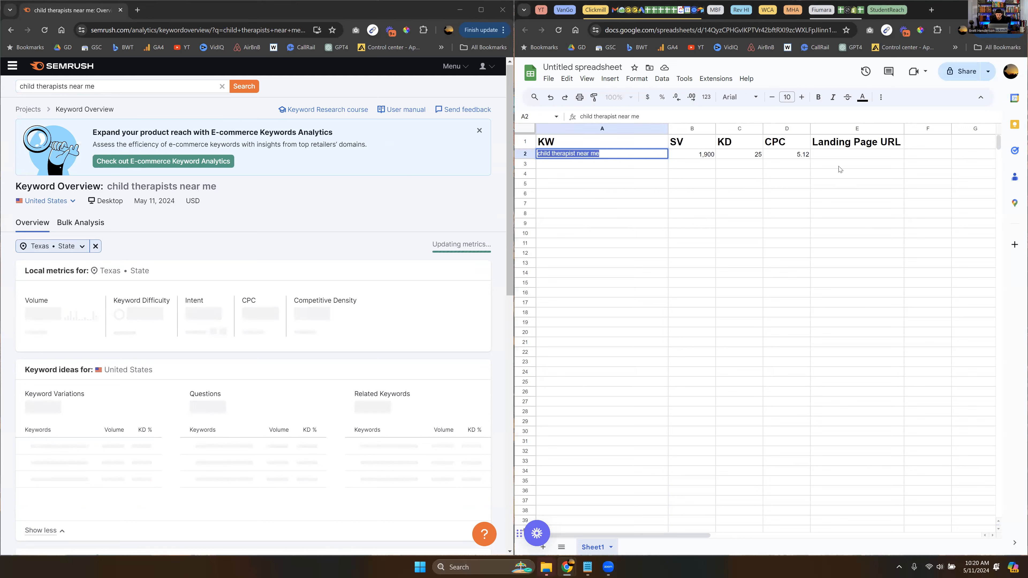
pyautogui.doubleClick(846, 159)
pyautogui.hotkey('ctrl', 'v')
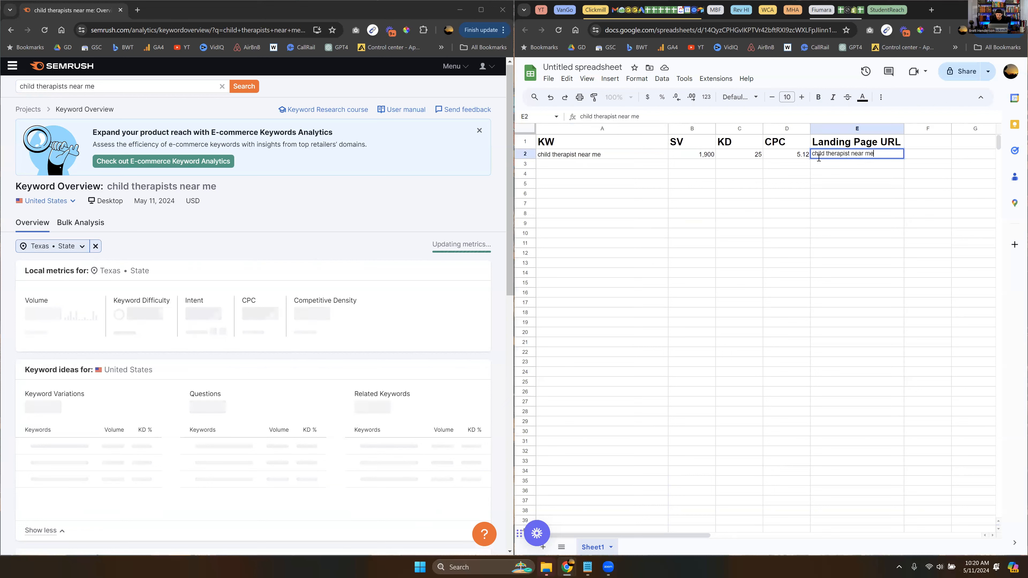
# - Turn the text in E2 into the URL slug "/child-therapist-near-me" and reload the Semrush keyword overview
pyautogui.click(812, 155)
pyautogui.write('/')
pyautogui.press('Right')
pyautogui.press('Right')
pyautogui.press('Delete')
pyautogui.write('-')
pyautogui.press('Right')
pyautogui.press('Right')
pyautogui.press('Right')
pyautogui.press('Right')
pyautogui.press('Right')
pyautogui.press('Right')
pyautogui.press('Right')
pyautogui.press('Right')
pyautogui.press('Right')
pyautogui.press('Delete')
pyautogui.write('-')
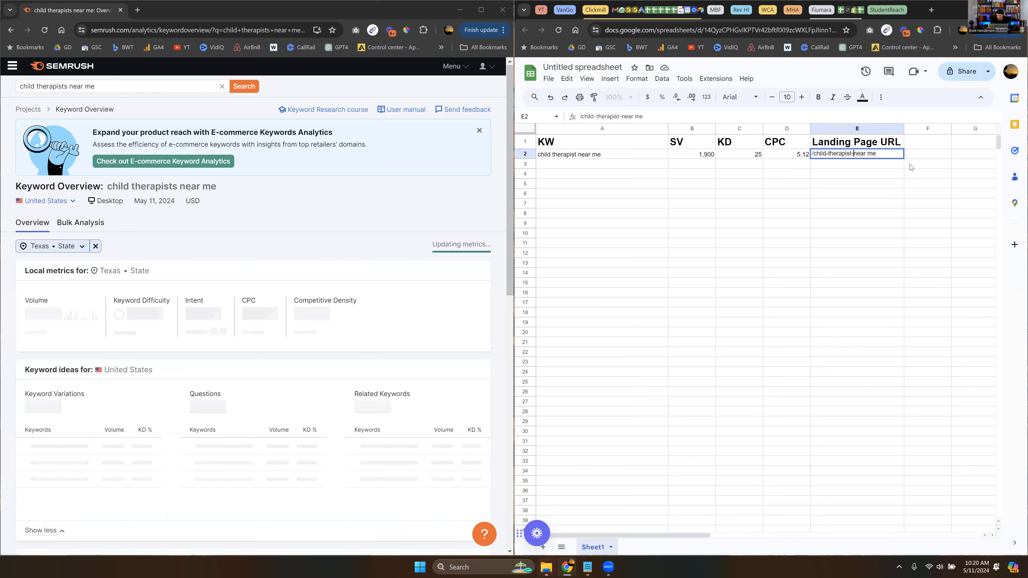
pyautogui.press('Right')
pyautogui.press('Right')
pyautogui.press('Delete')
pyautogui.write('-')
pyautogui.click(45, 30)
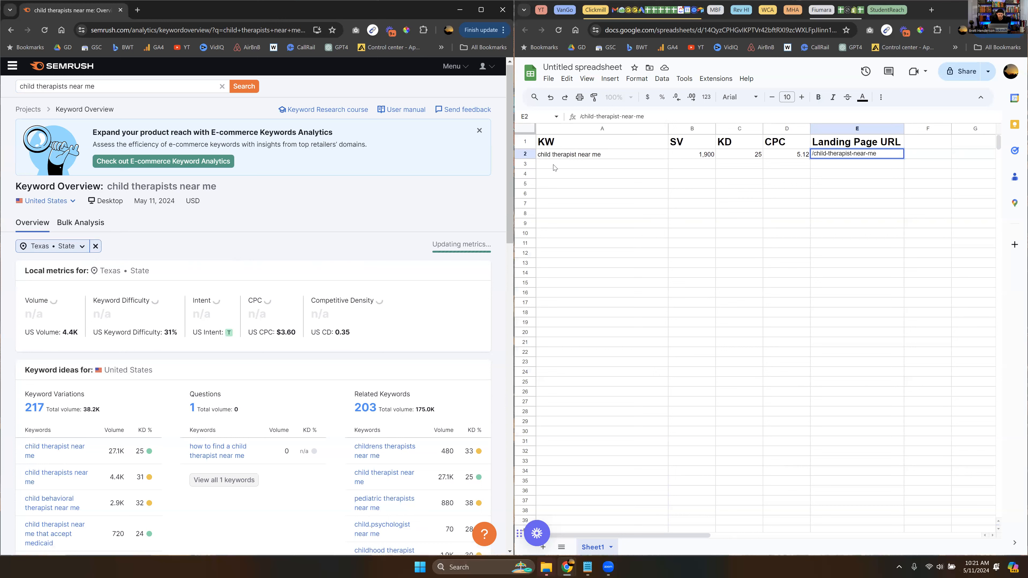
# - Enter the keyword "teen therapist near me" in lowercase in cell A5 of the spreadsheet
pyautogui.doubleClick(564, 185)
pyautogui.write('Teen th')
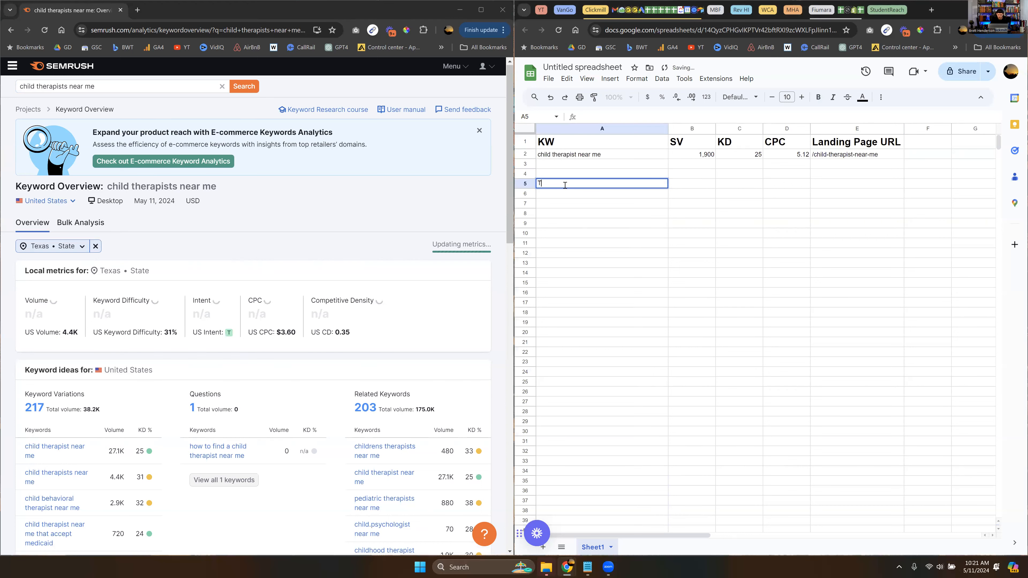
pyautogui.press('BackSpace')
pyautogui.press('BackSpace')
pyautogui.press('BackSpace')
pyautogui.press('BackSpace')
pyautogui.press('BackSpace')
pyautogui.press('BackSpace')
pyautogui.press('BackSpace')
pyautogui.write('teen therapist near me')
pyautogui.press('Return')
# - Enter the plural keyword "teen therapists near me" in cell A6
pyautogui.write('teen the')
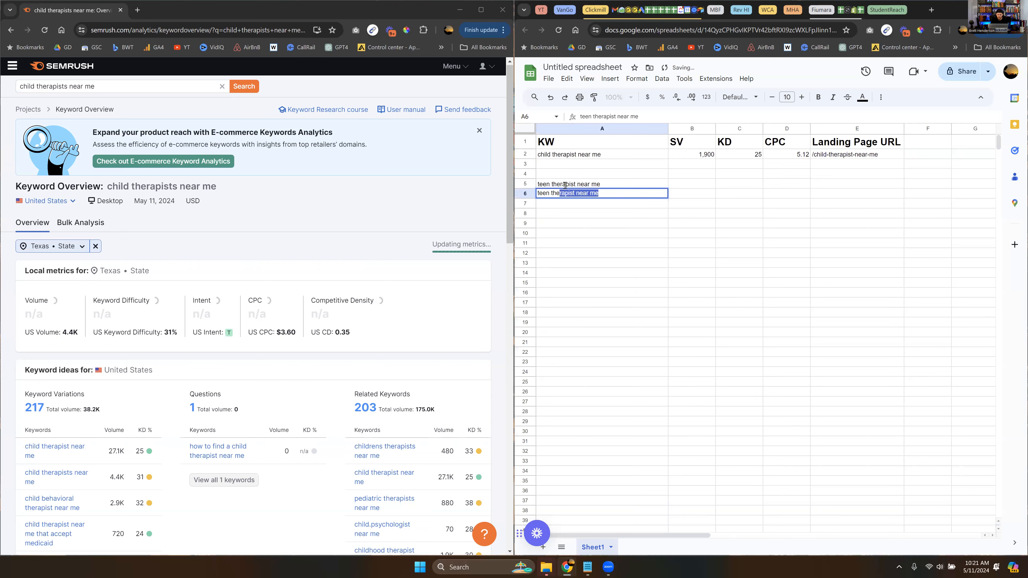
pyautogui.press('Tab')
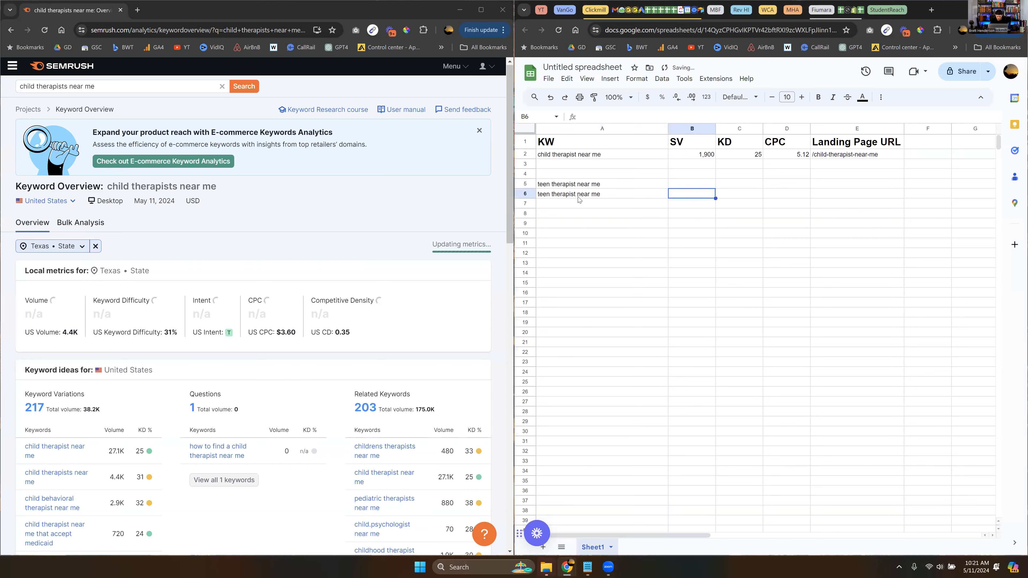
pyautogui.click(578, 196)
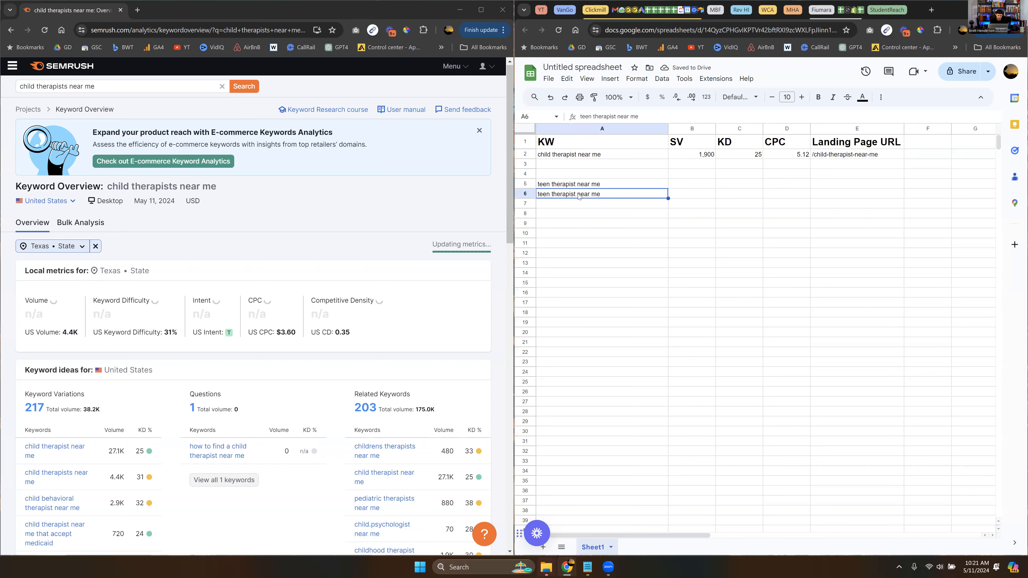
pyautogui.doubleClick(579, 195)
pyautogui.write('s')
pyautogui.click(581, 226)
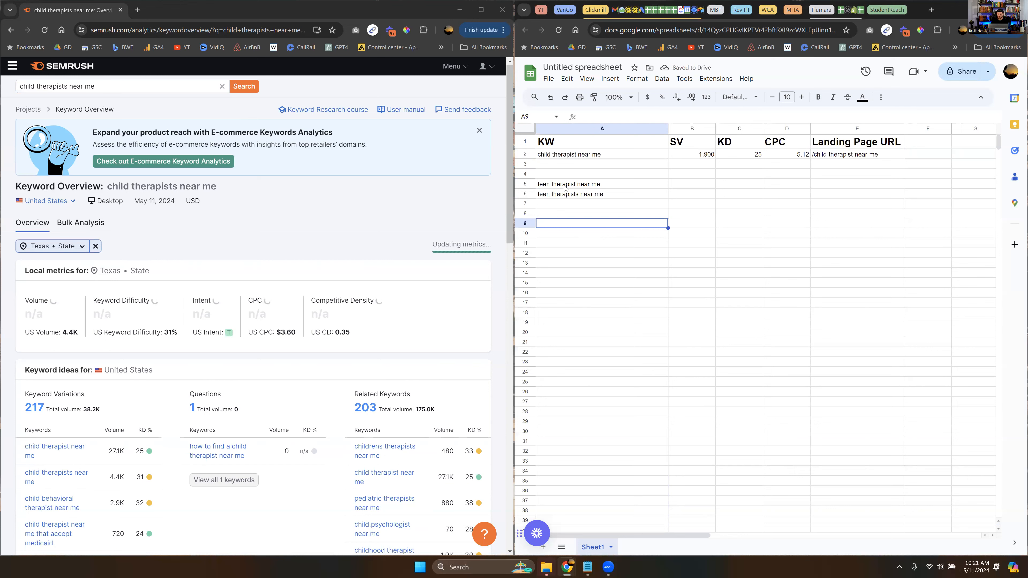
# - Rerun the Semrush keyword search for "child therapists near me"
pyautogui.moveTo(525, 156); pyautogui.dragTo(526, 163)
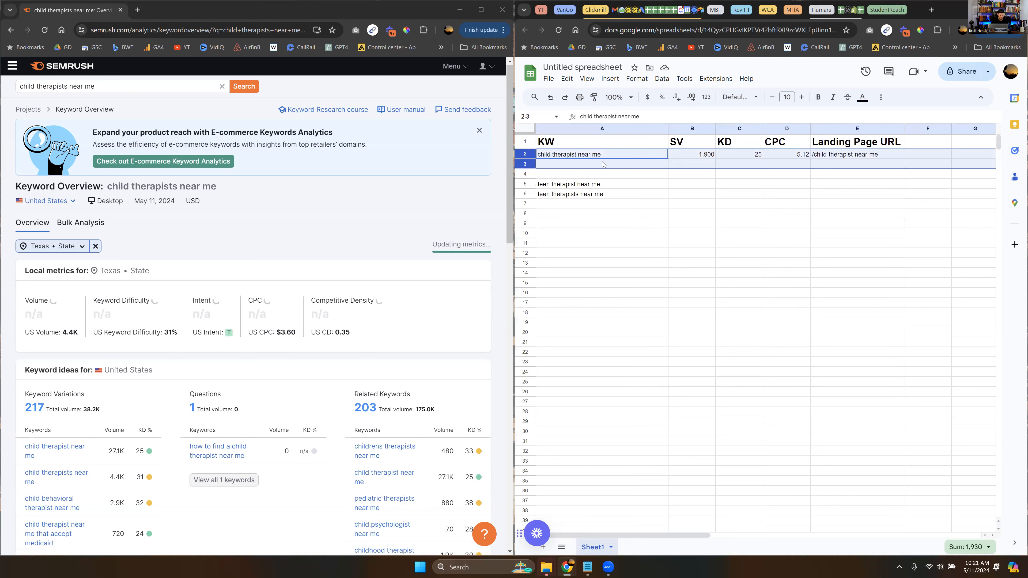
pyautogui.click(91, 87)
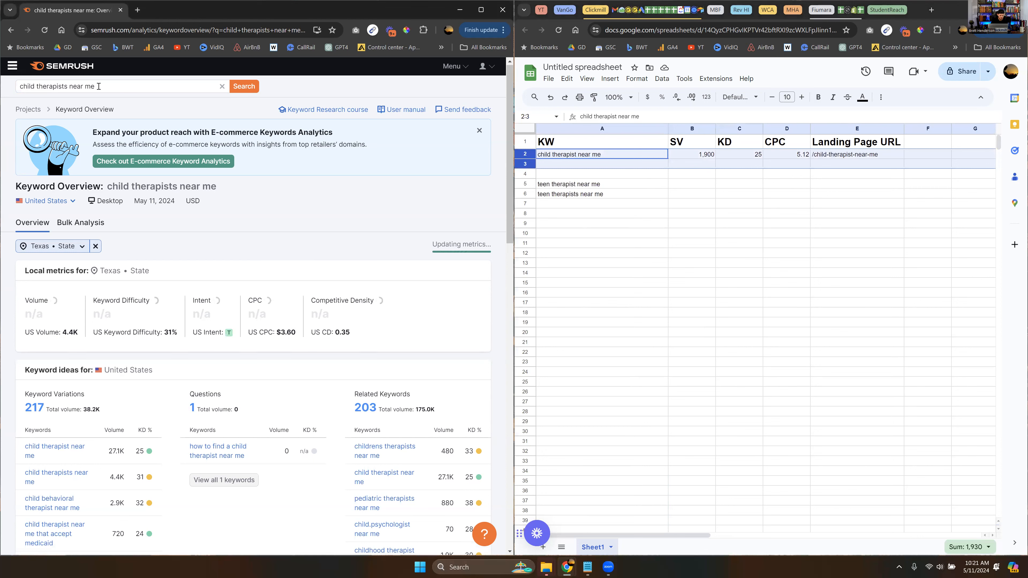
pyautogui.doubleClick(90, 86)
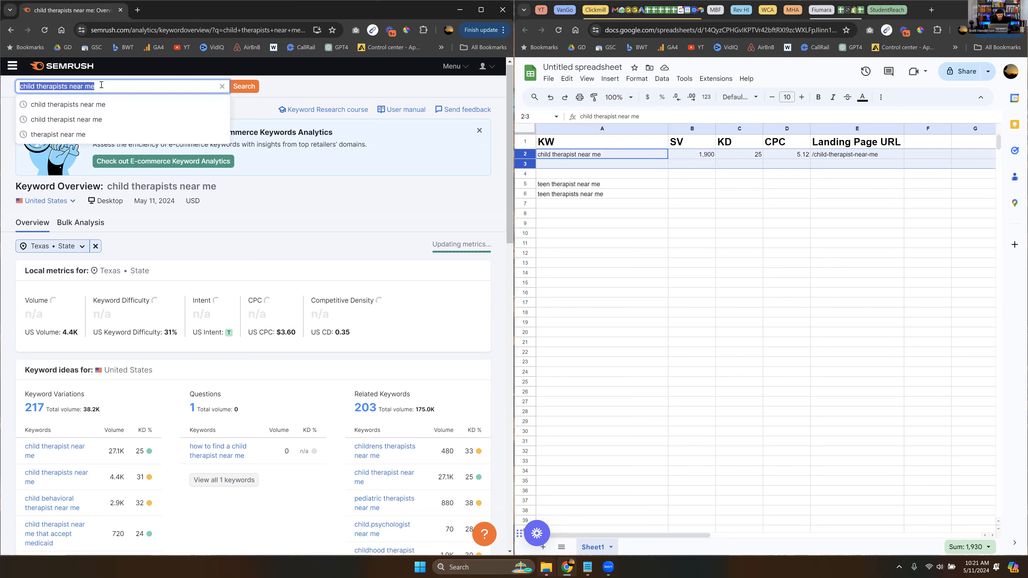
pyautogui.press('Return')
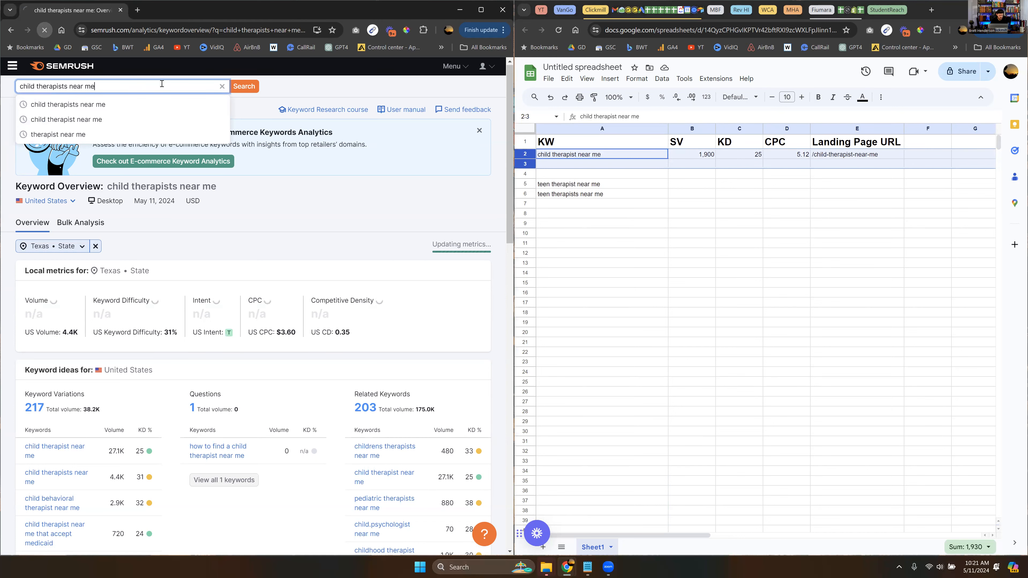
# - Enter the keyword "child therapists near me" in cell A3 of the spreadsheet and select row 2
pyautogui.click(603, 166)
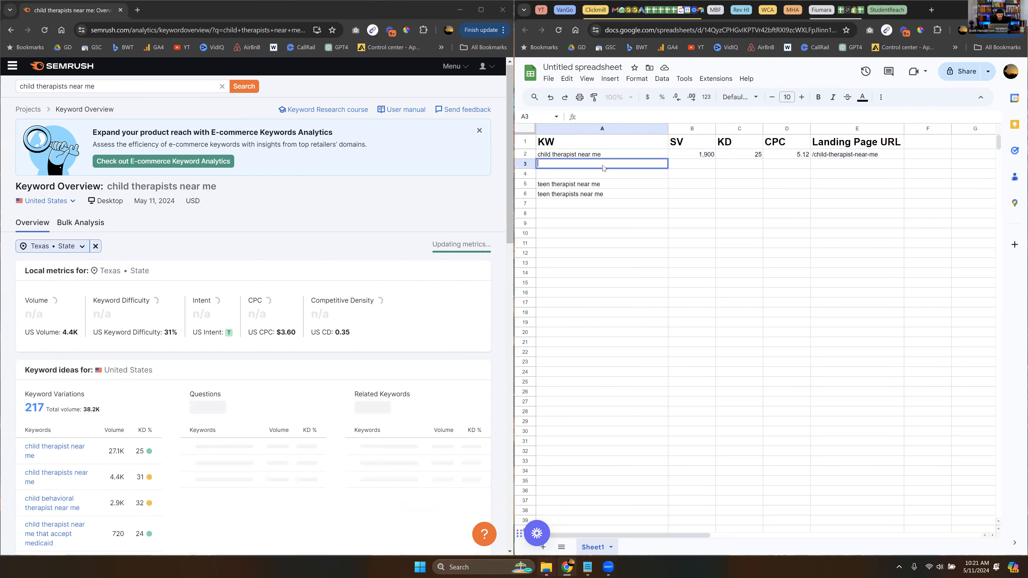
pyautogui.write('child therapists near me')
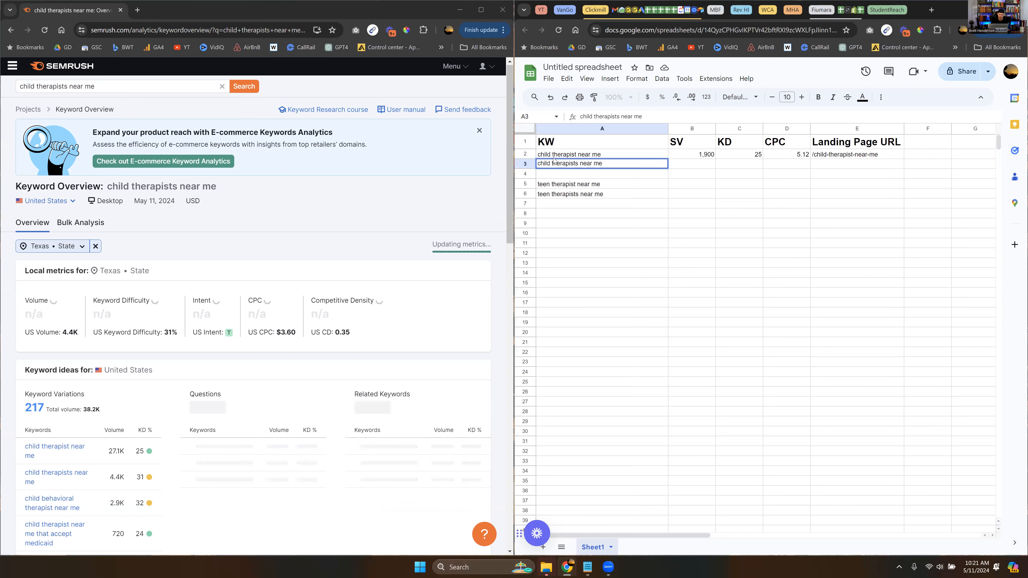
pyautogui.click(525, 154)
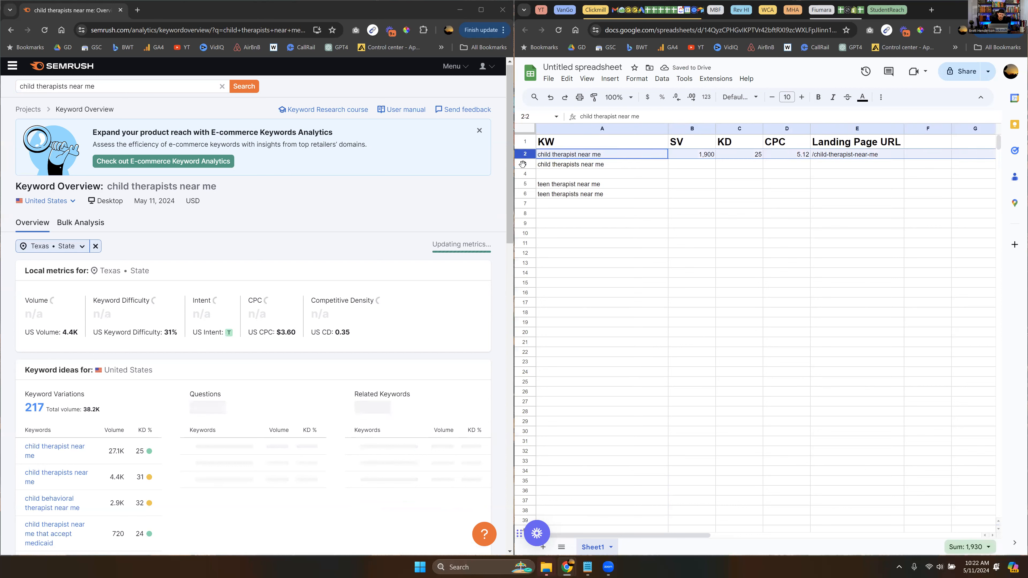
# - Fill rows 2 and 3, which hold the child therapist keywords, with a light red background
pyautogui.click(525, 165)
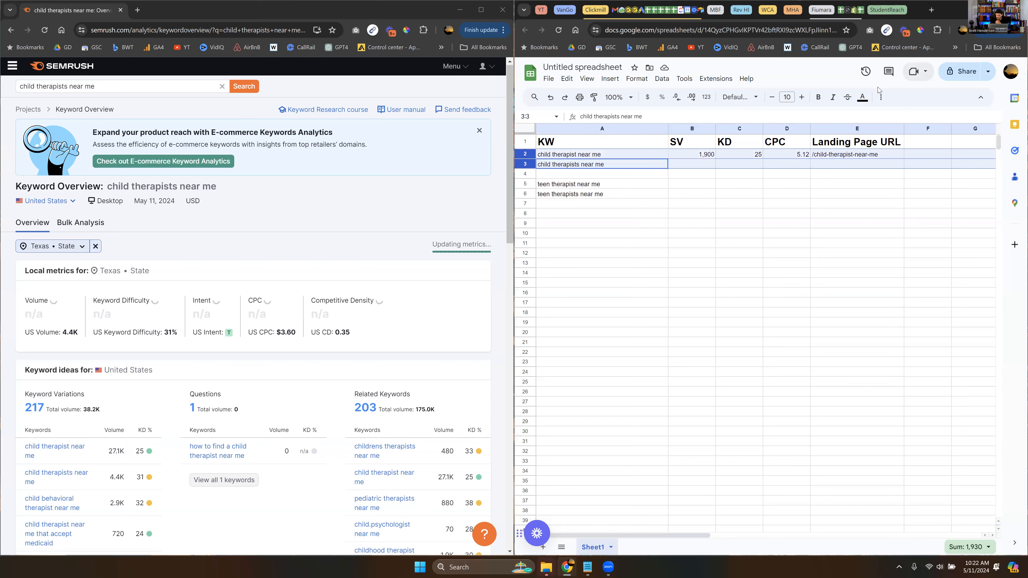
pyautogui.click(881, 98)
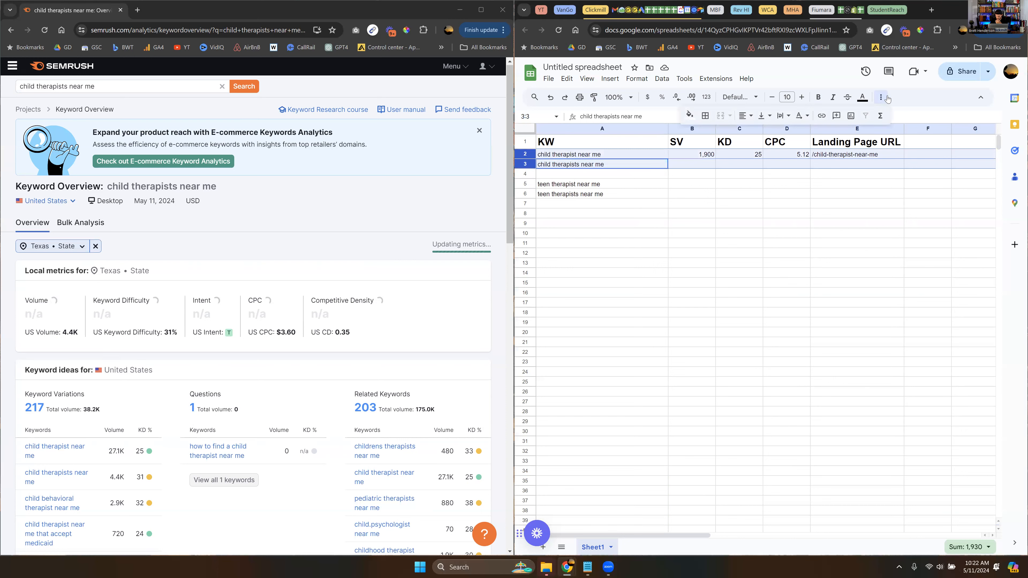
pyautogui.click(689, 116)
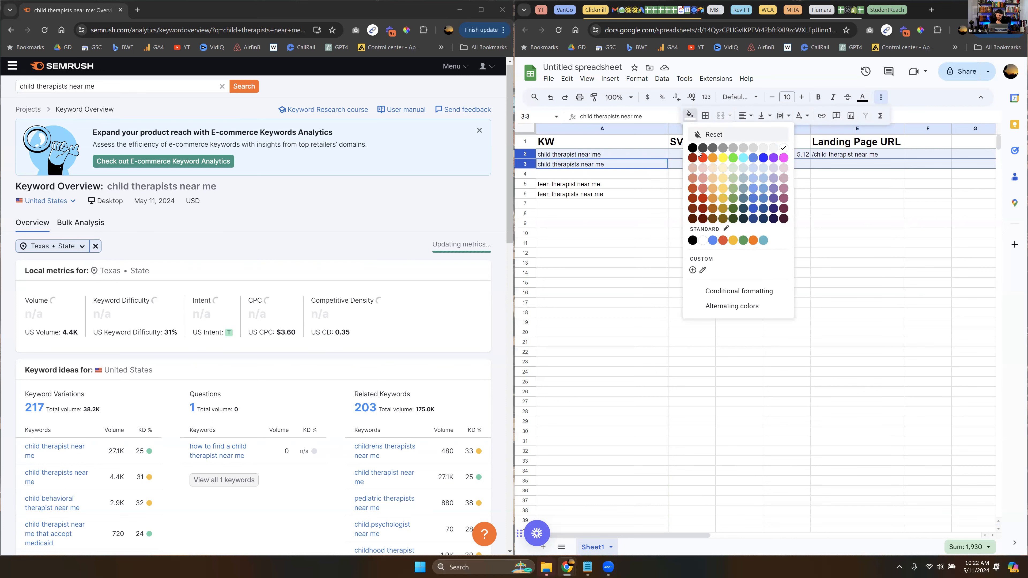
pyautogui.click(705, 171)
pyautogui.click(687, 203)
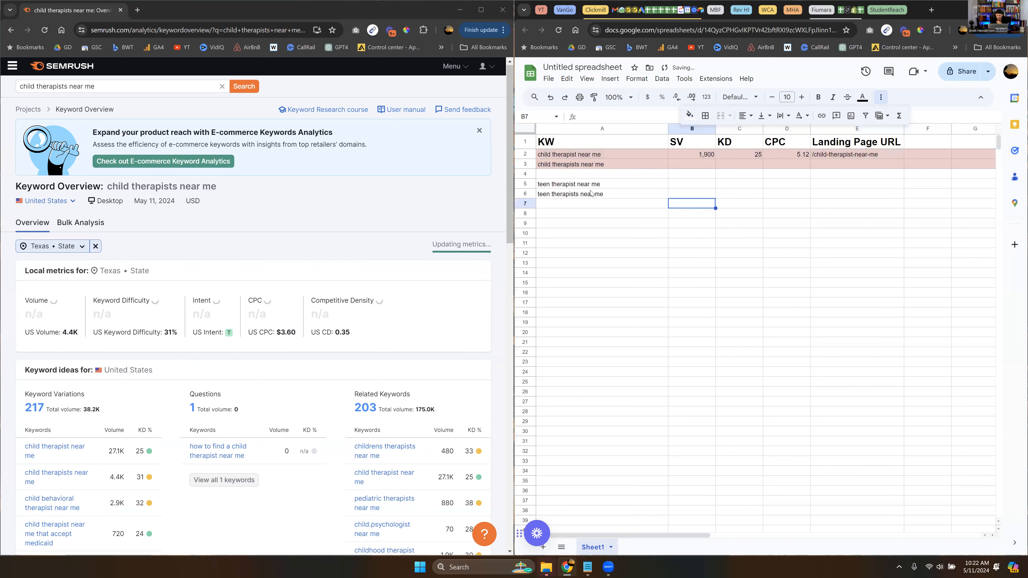
# - Fill rows 5 and 6, which hold the teen therapist keywords, with a light blue background
pyautogui.moveTo(522, 185); pyautogui.dragTo(523, 194)
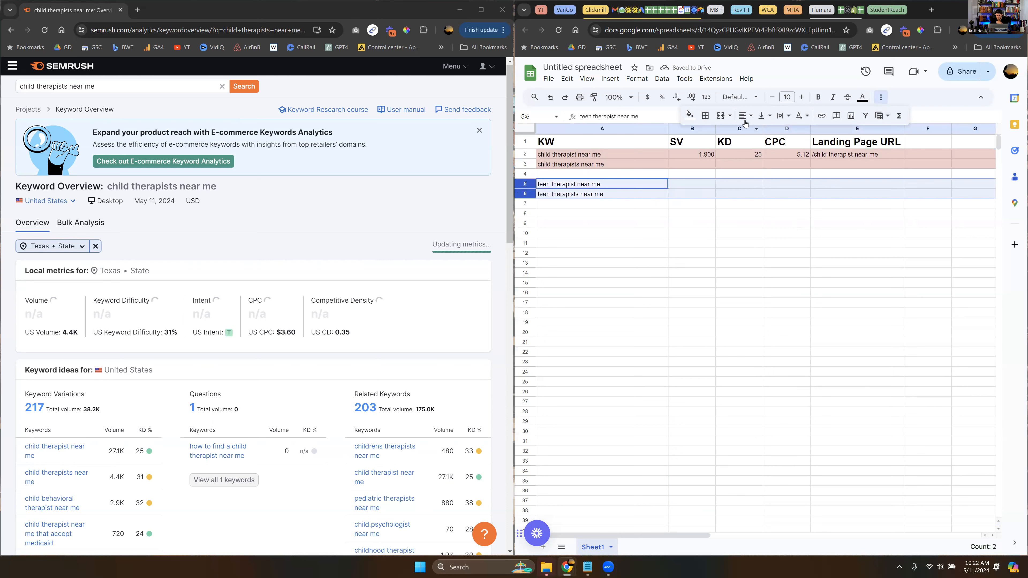
pyautogui.click(690, 116)
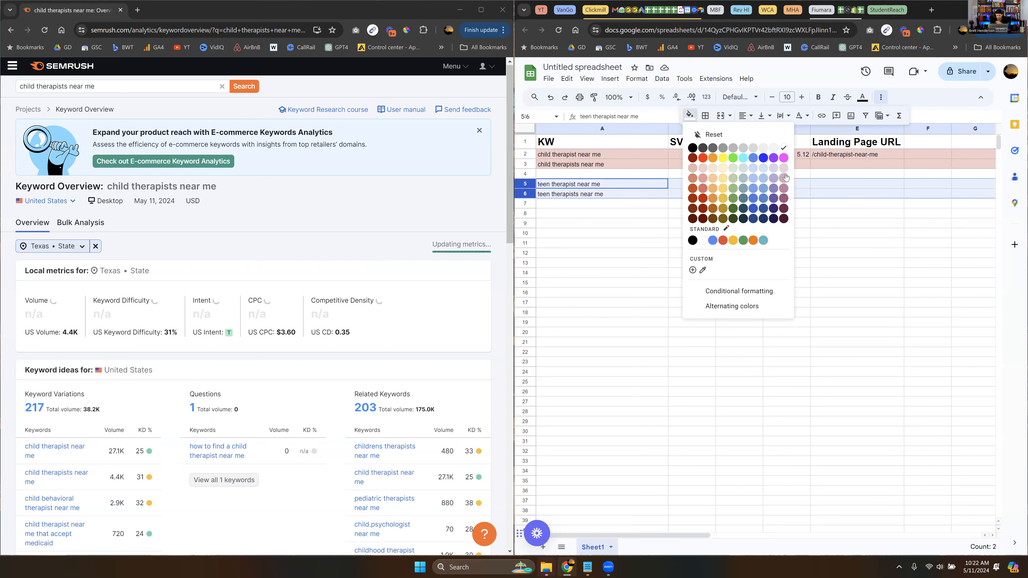
pyautogui.click(755, 174)
pyautogui.click(691, 243)
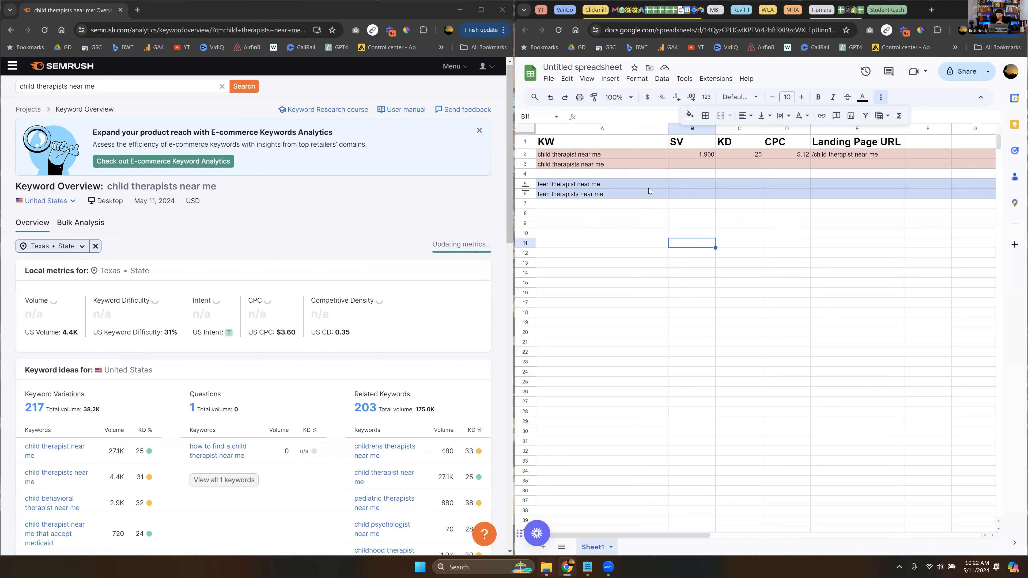
# - Enter search volume 200, keyword difficulty 17 and CPC 4.25 for "child therapists near me" in row 3
pyautogui.doubleClick(704, 165)
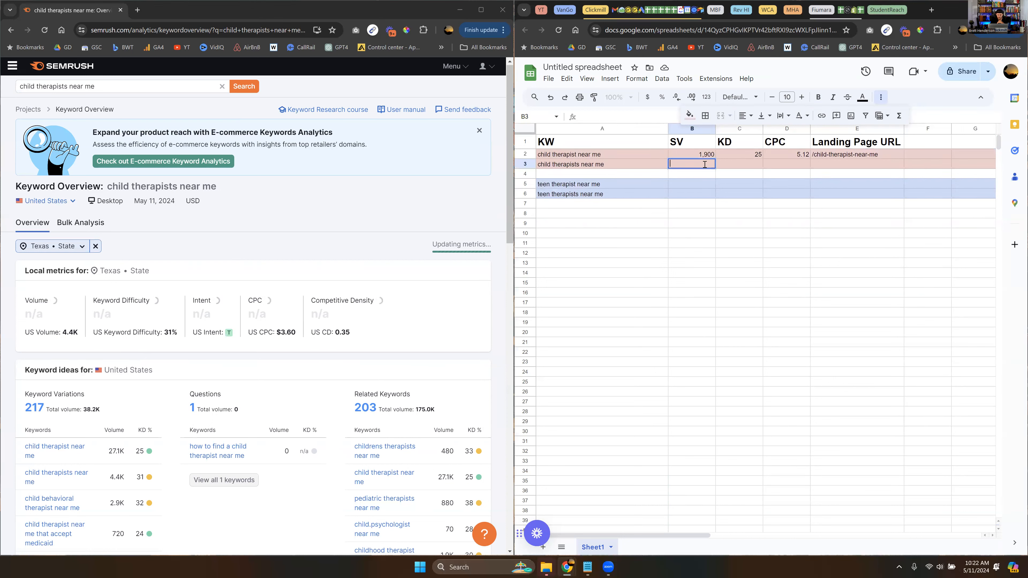
pyautogui.write('200')
pyautogui.press('Tab')
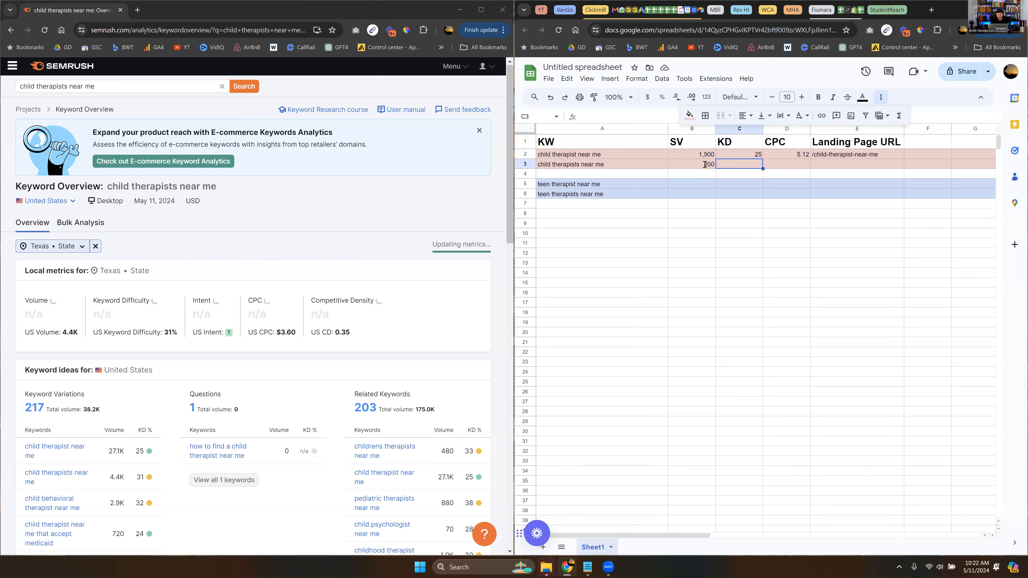
pyautogui.write('17')
pyautogui.press('Tab')
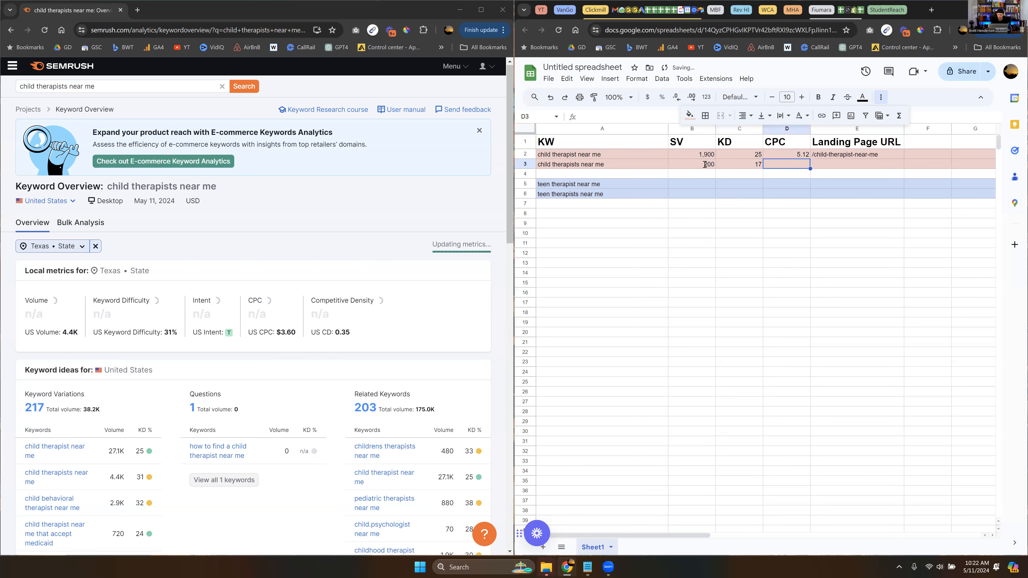
pyautogui.doubleClick(801, 164)
pyautogui.write('4.25')
pyautogui.click(841, 173)
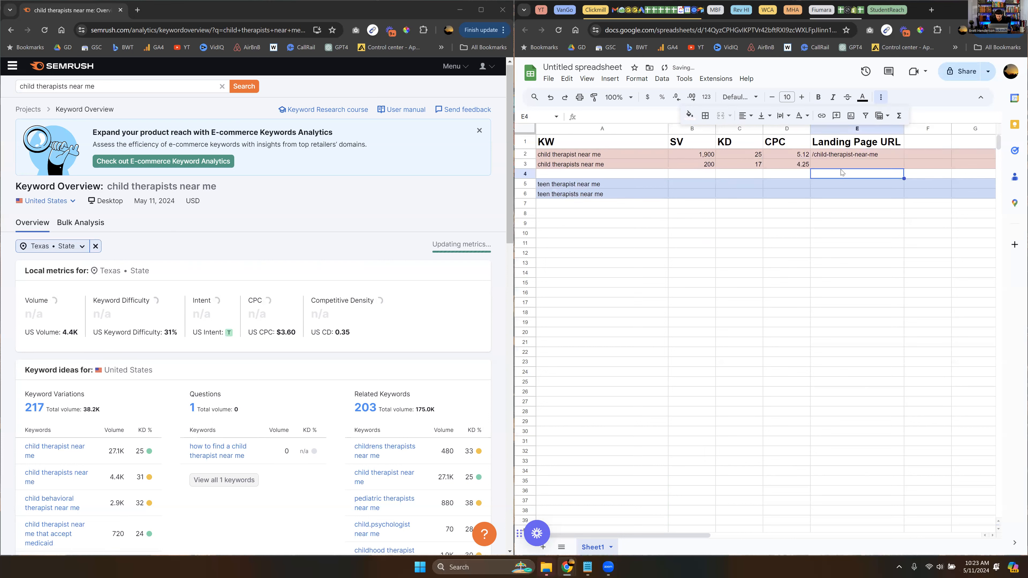
pyautogui.click(863, 155)
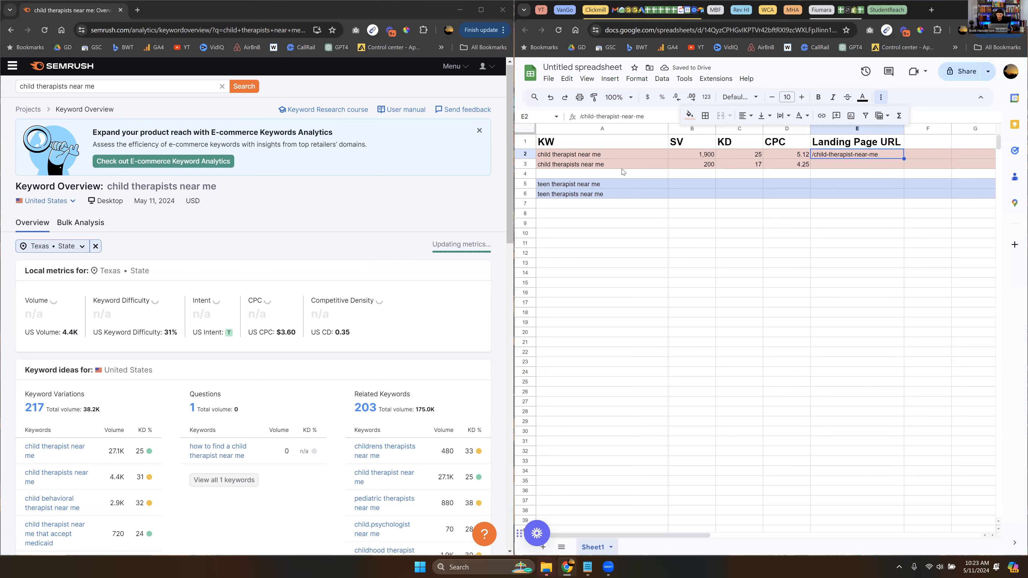
pyautogui.click(574, 156)
pyautogui.keyDown('shift'); pyautogui.click(572, 165); pyautogui.keyUp('shift')
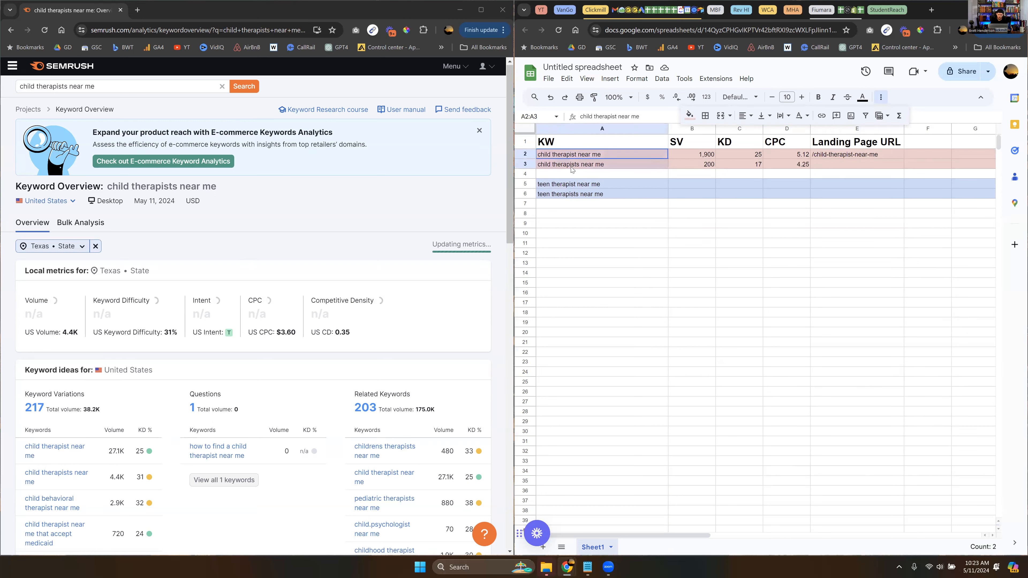
pyautogui.click(821, 156)
pyautogui.click(590, 153)
pyautogui.click(692, 153)
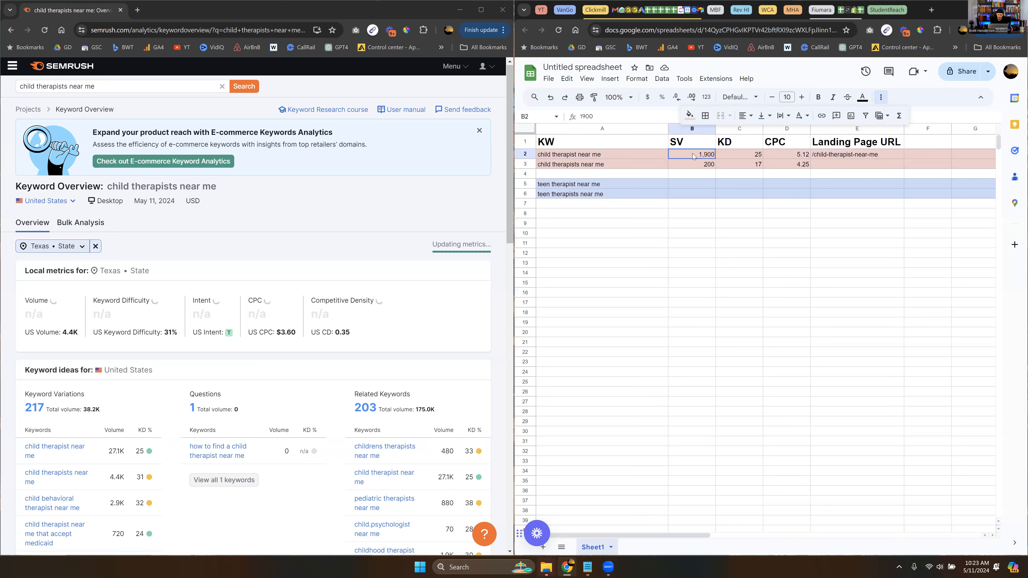
pyautogui.click(834, 154)
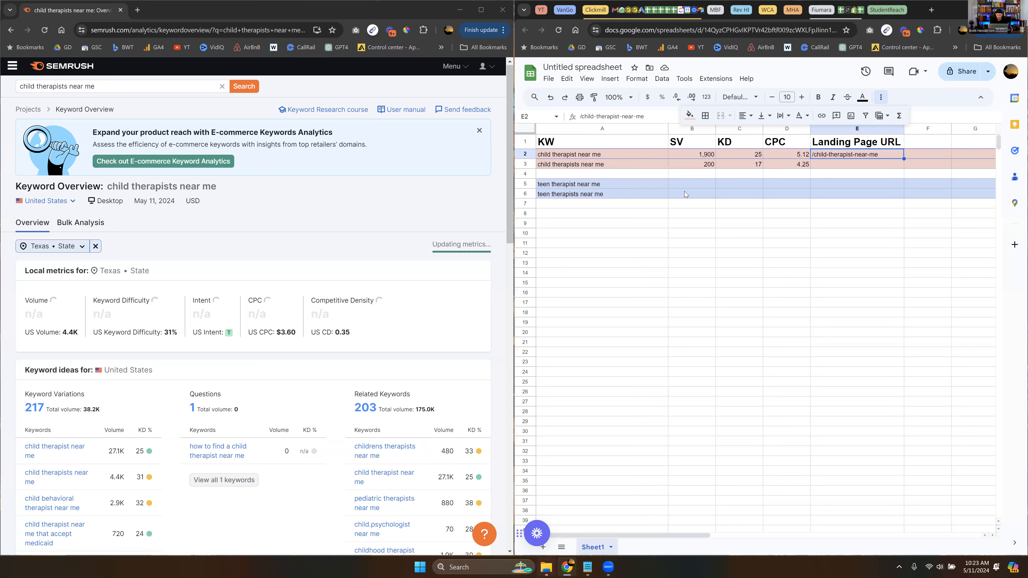
pyautogui.click(677, 185)
pyautogui.moveTo(739, 174); pyautogui.dragTo(741, 201)
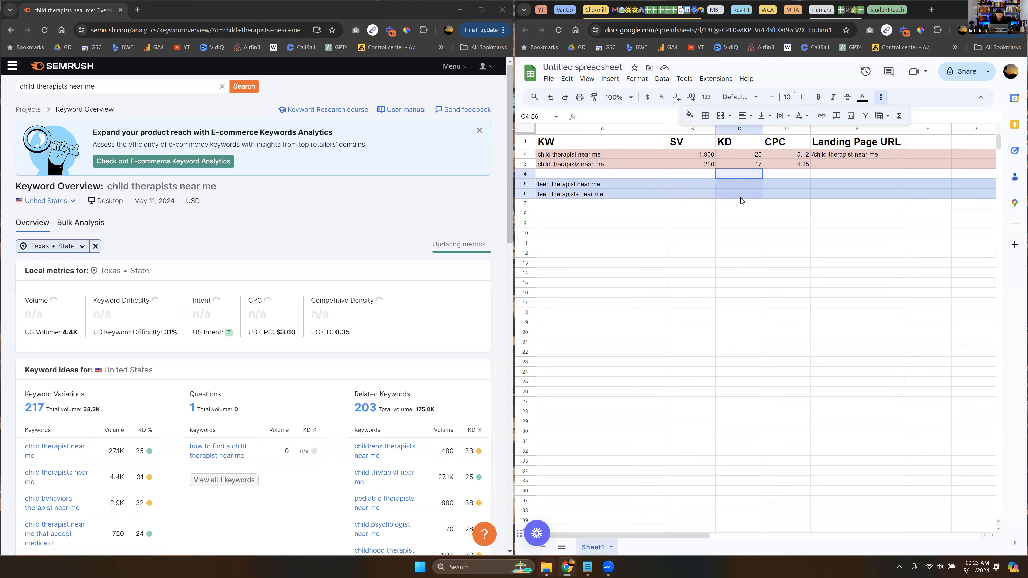
pyautogui.click(785, 184)
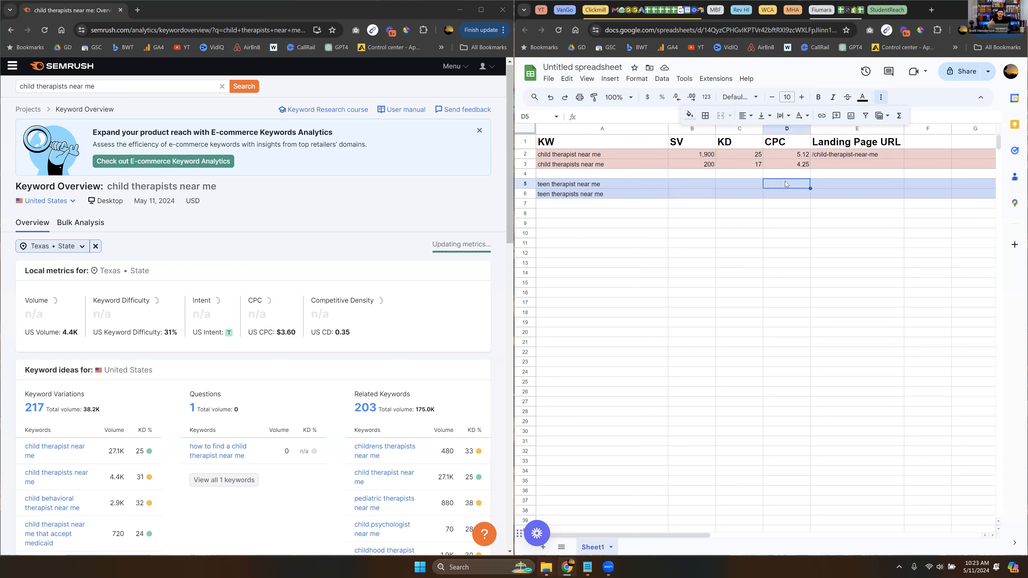